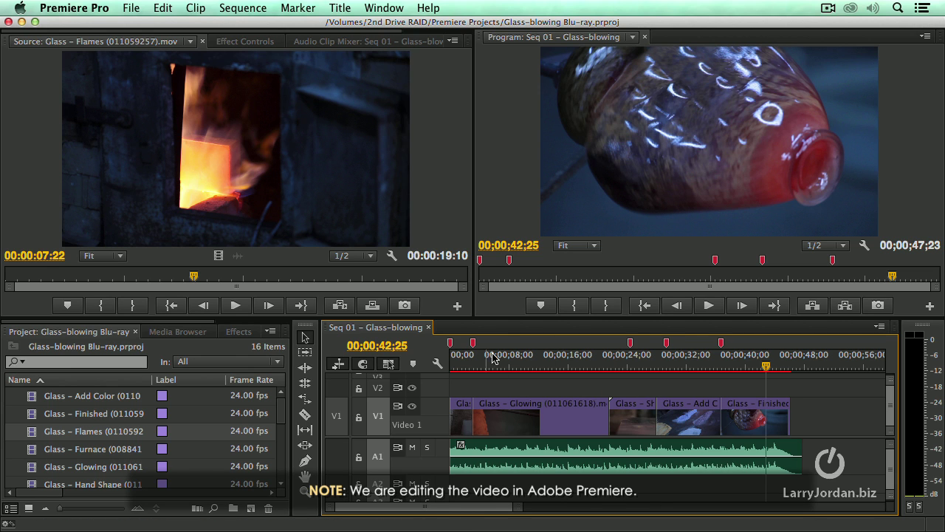
Add a chapter marker named 'test marker' at 00;00;14;15 in the sequence
left_click(565, 355)
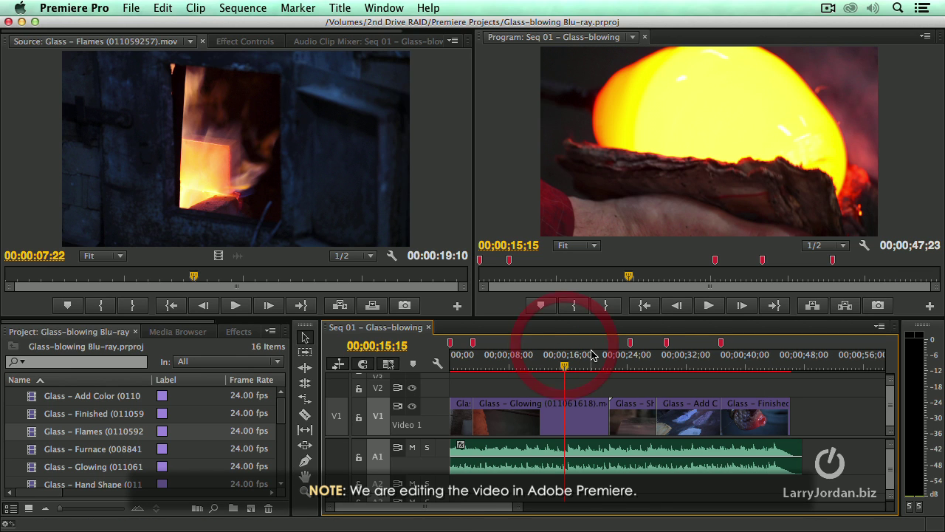
left_click_drag(565, 364, 558, 367)
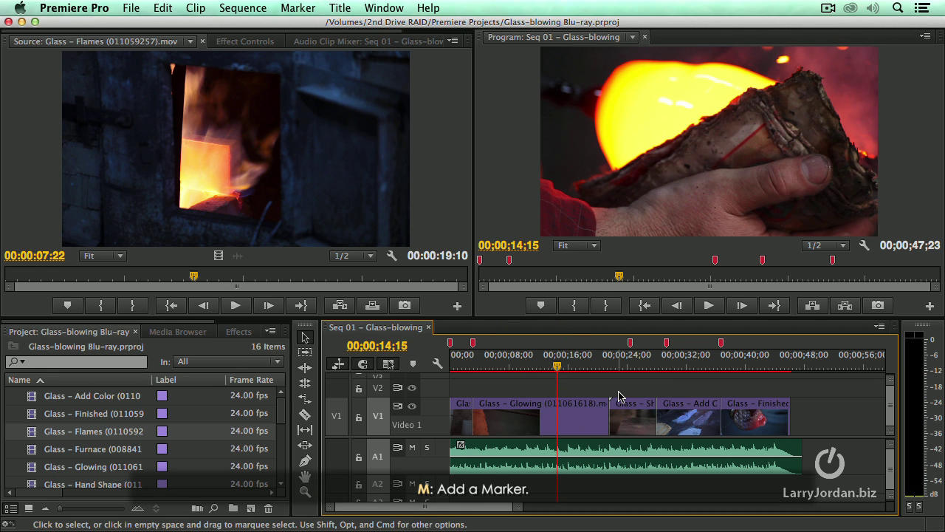
key("m")
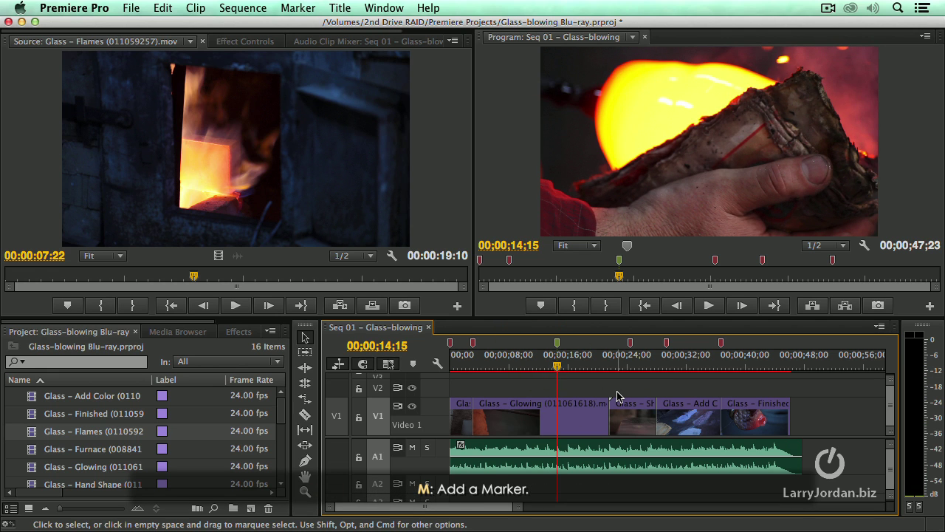
double_click(557, 343)
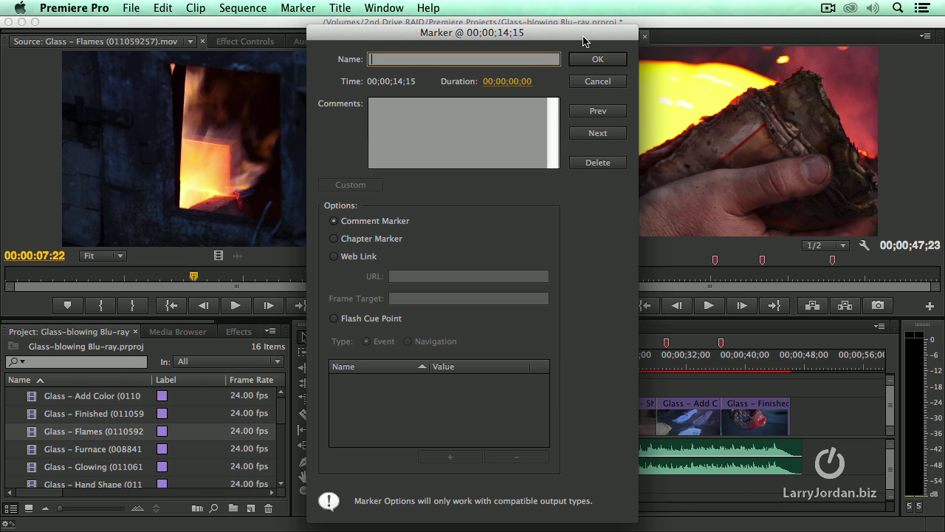
left_click_drag(583, 36, 657, 28)
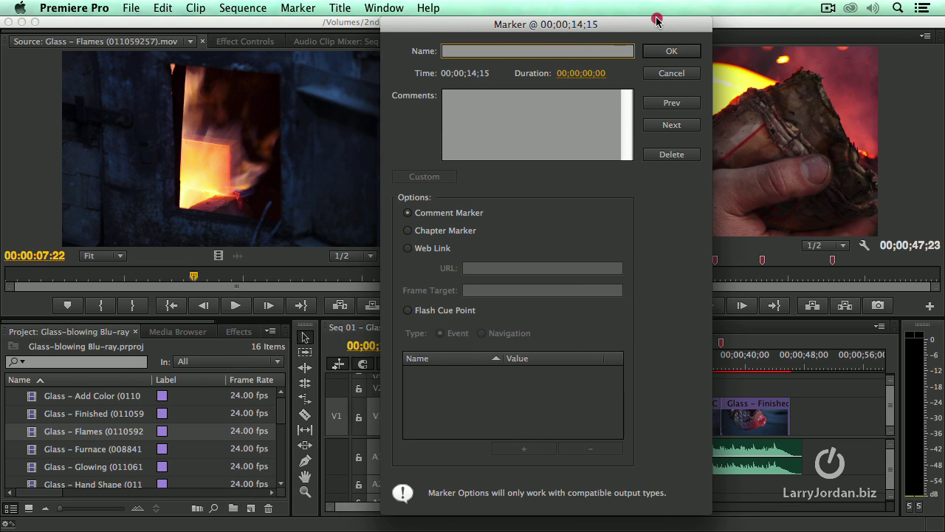
left_click(408, 232)
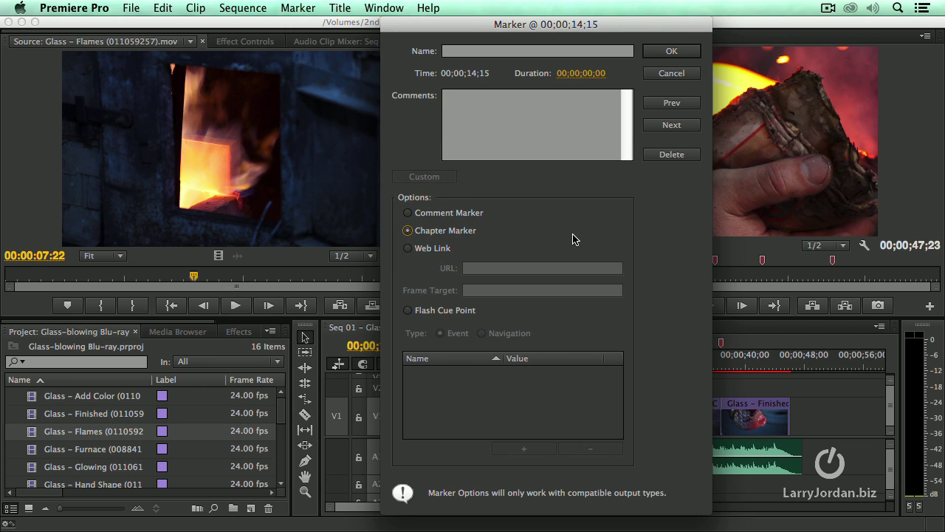
left_click(558, 51)
type("test marker")
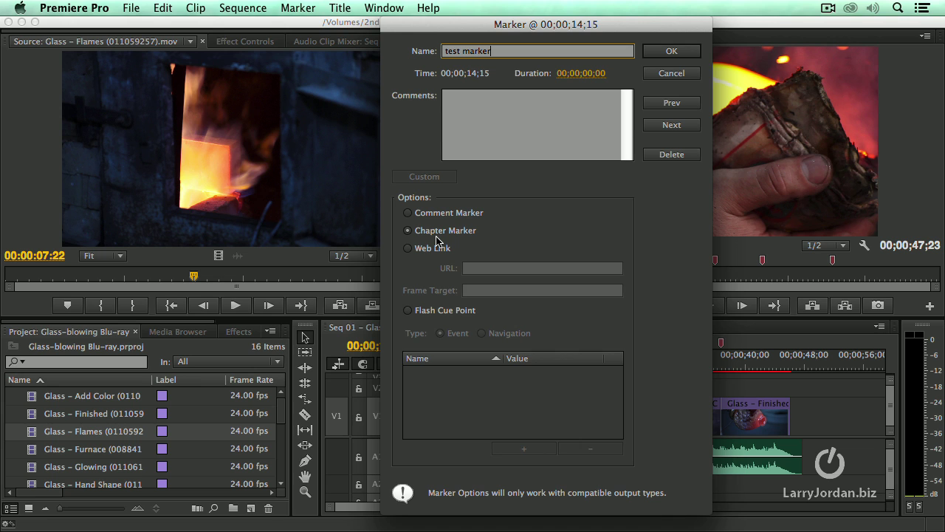
left_click(692, 58)
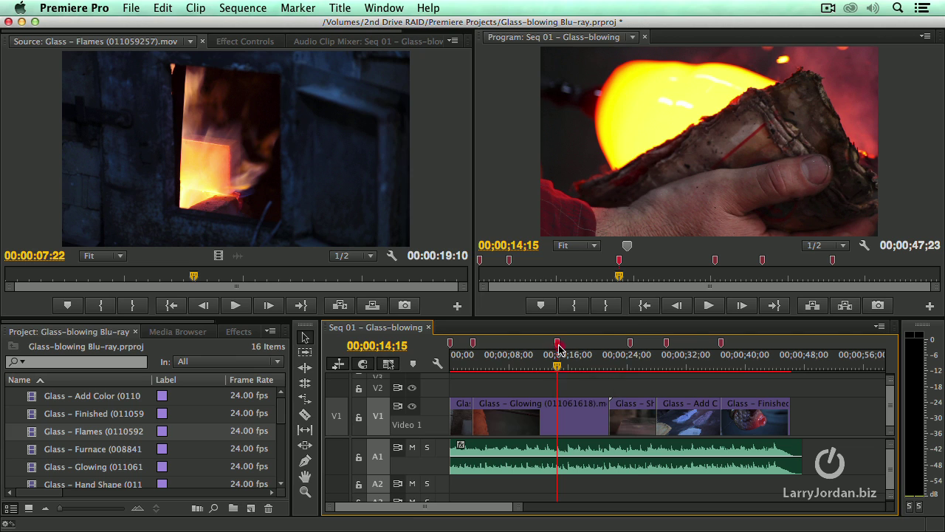
Delete the test marker, then deselect the button and bring up the Glass Submenu's options
double_click(558, 346)
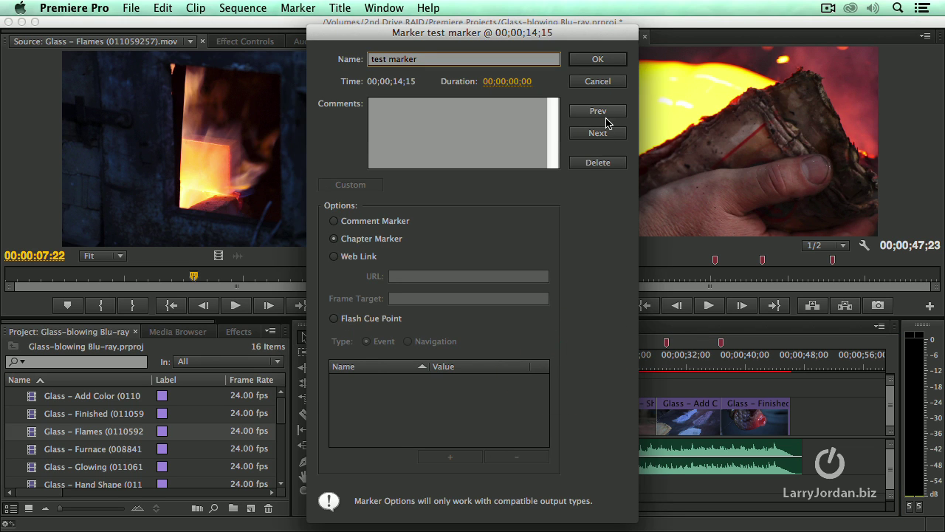
left_click(610, 163)
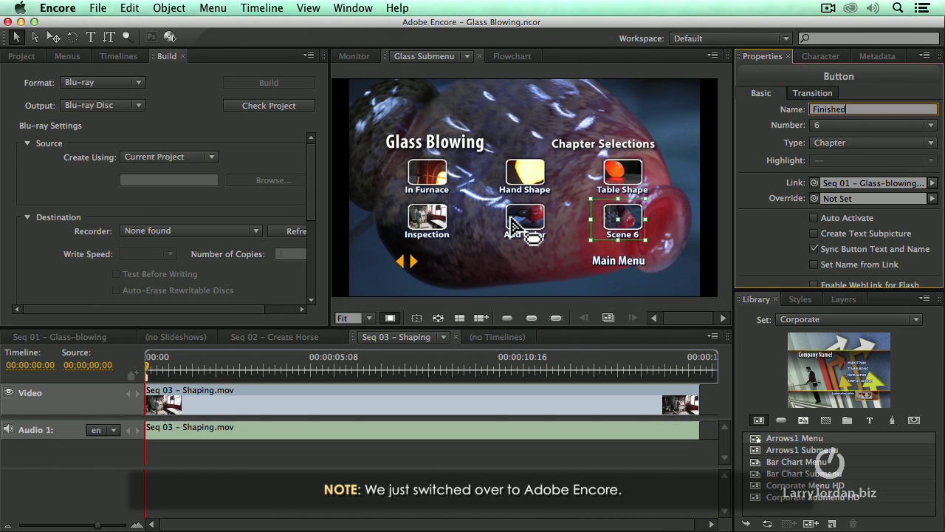
left_click(471, 232)
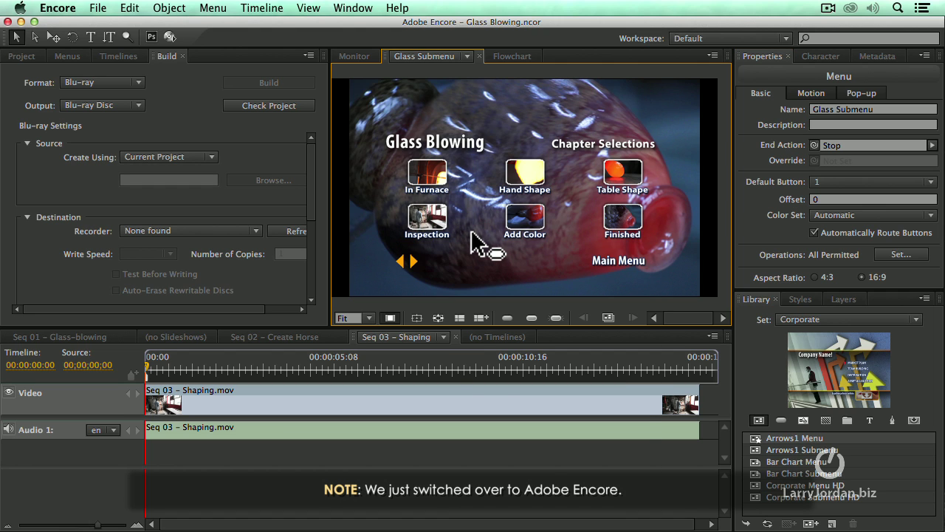
right_click(472, 233)
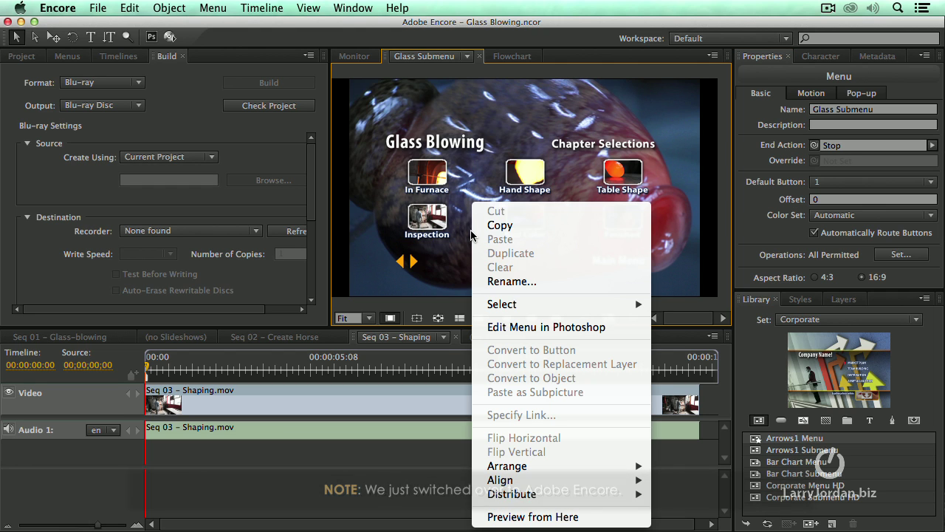
Preview the Glass Submenu, play In Furnace and Hand Shape, returning via Menu each time, then exit
left_click(620, 521)
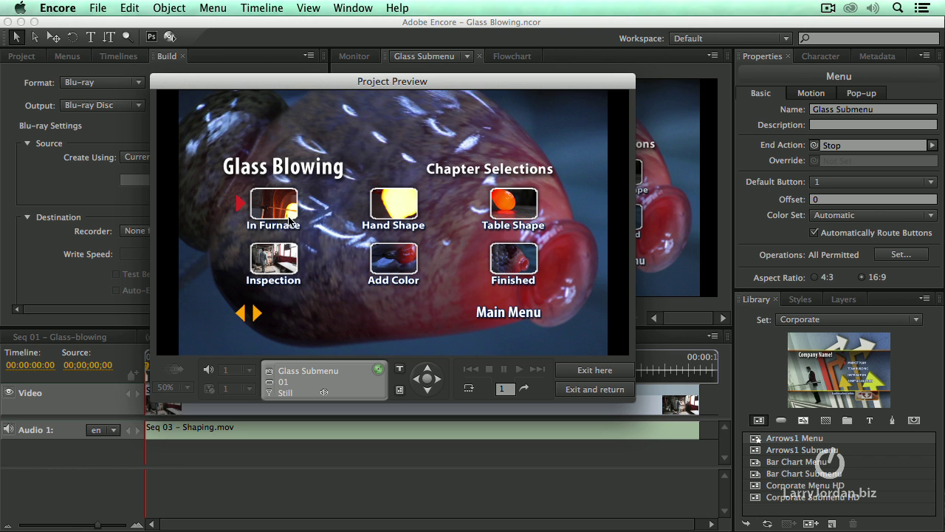
left_click(282, 213)
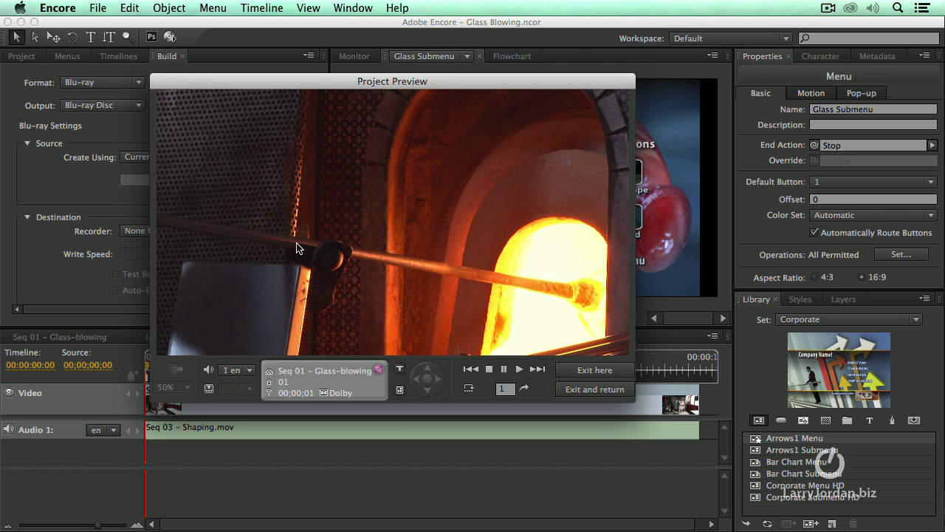
left_click(399, 390)
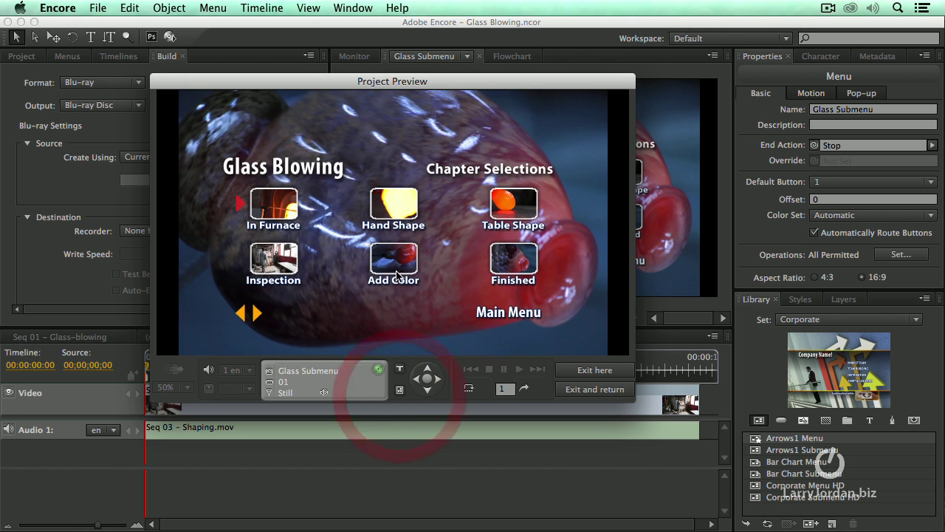
left_click(399, 213)
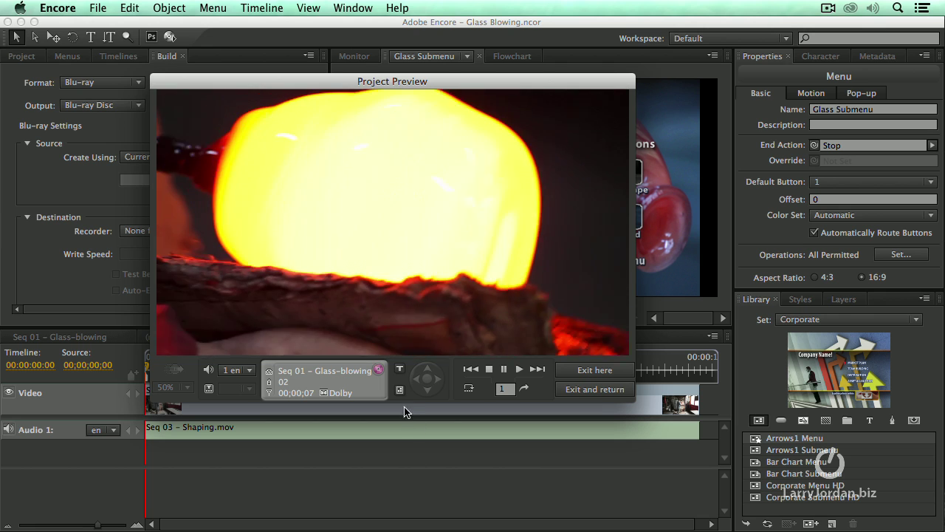
left_click(399, 389)
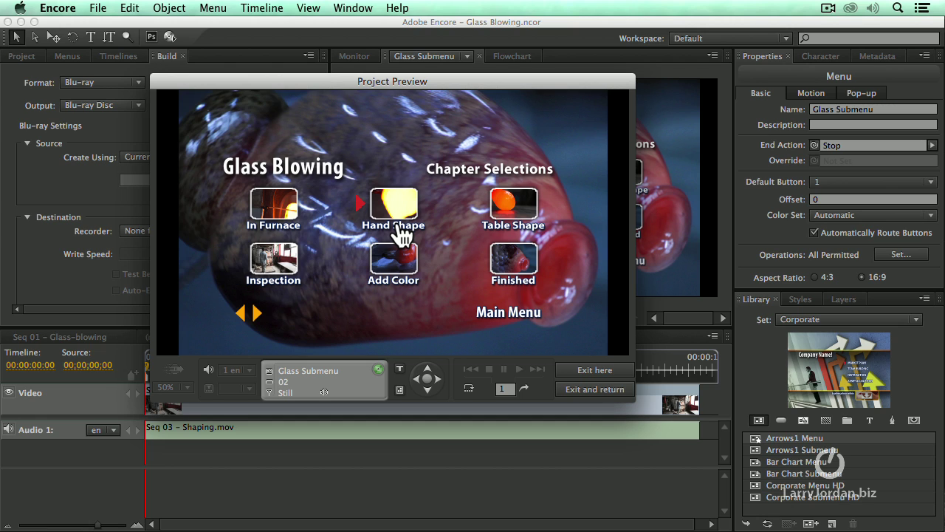
left_click(593, 391)
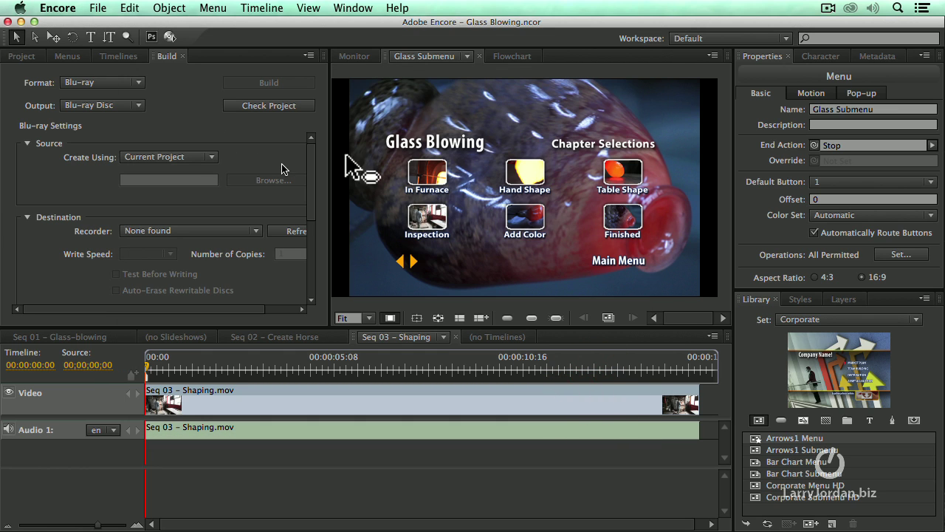
Open Seq 01 – Glass-blowing from the Project panel and move the playhead to 00:00:05:19
left_click(22, 57)
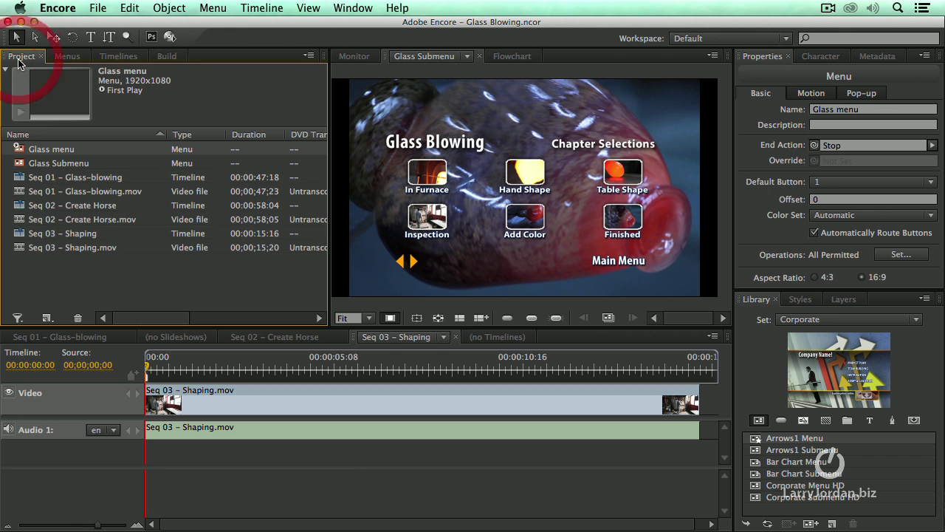
double_click(18, 179)
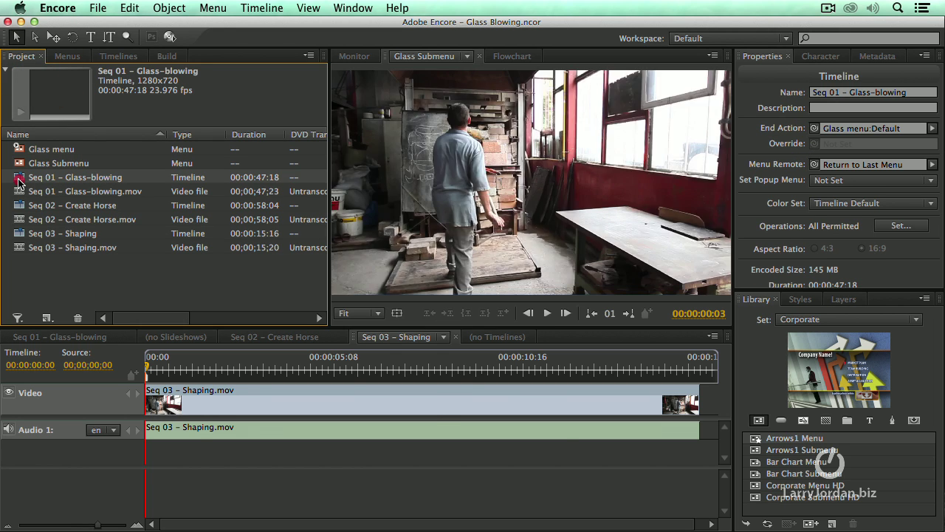
left_click(191, 362)
left_click_drag(193, 365, 197, 409)
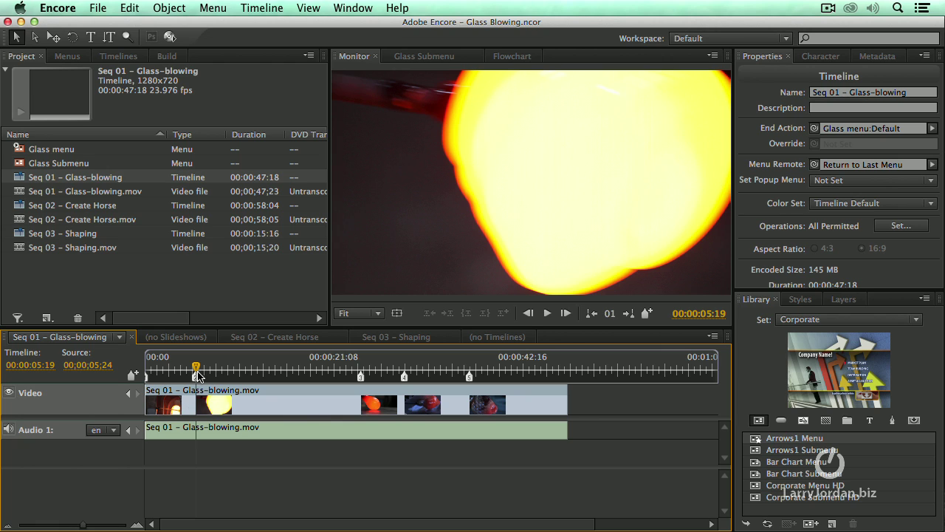
Set a poster frame for the Hand Shape chapter and adjust it to 00:00:17:12
left_click(196, 377)
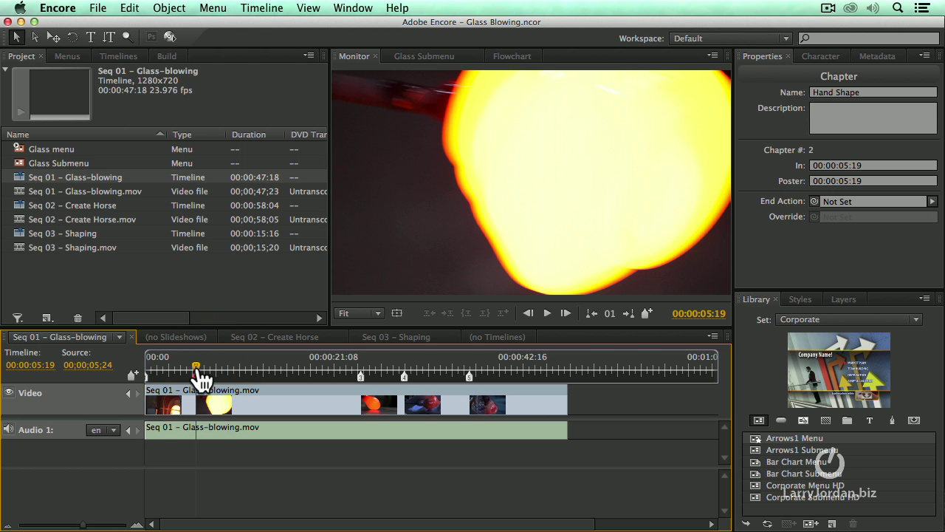
left_click_drag(200, 376, 306, 384)
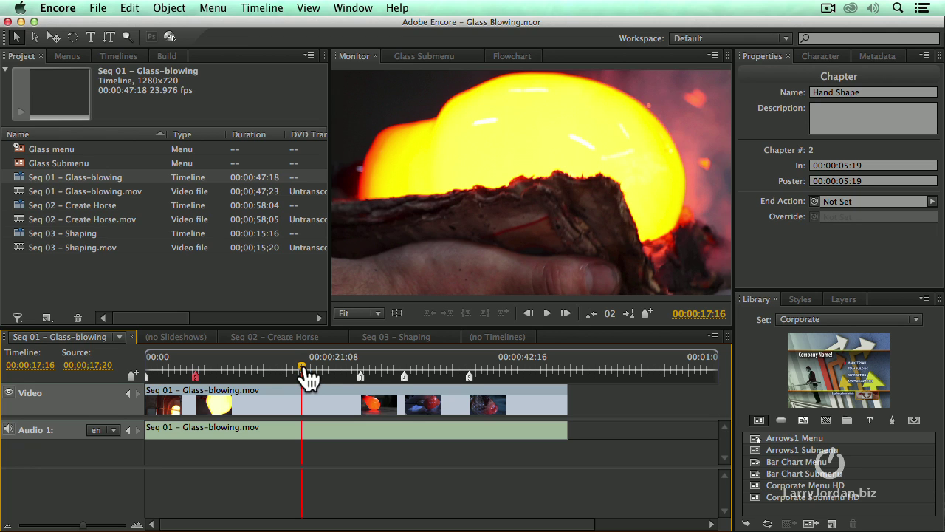
right_click(304, 358)
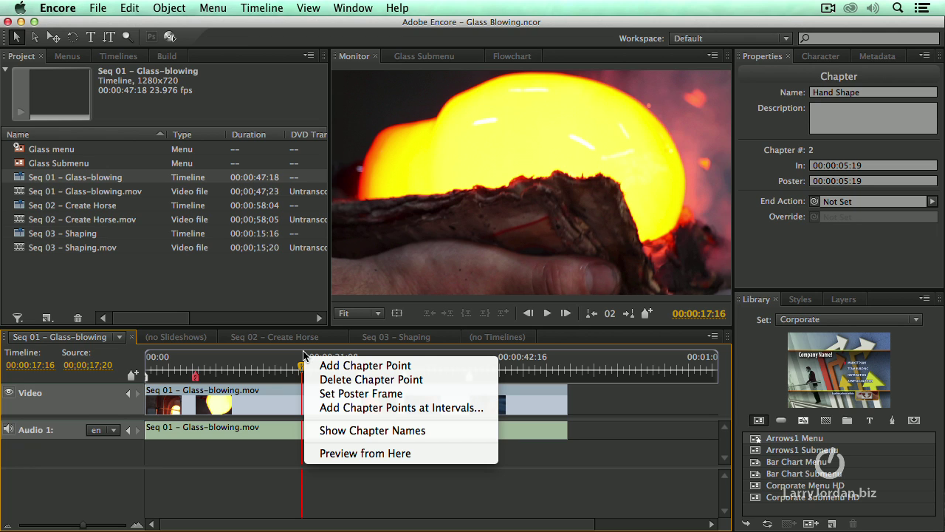
left_click(356, 399)
left_click_drag(306, 374, 259, 373)
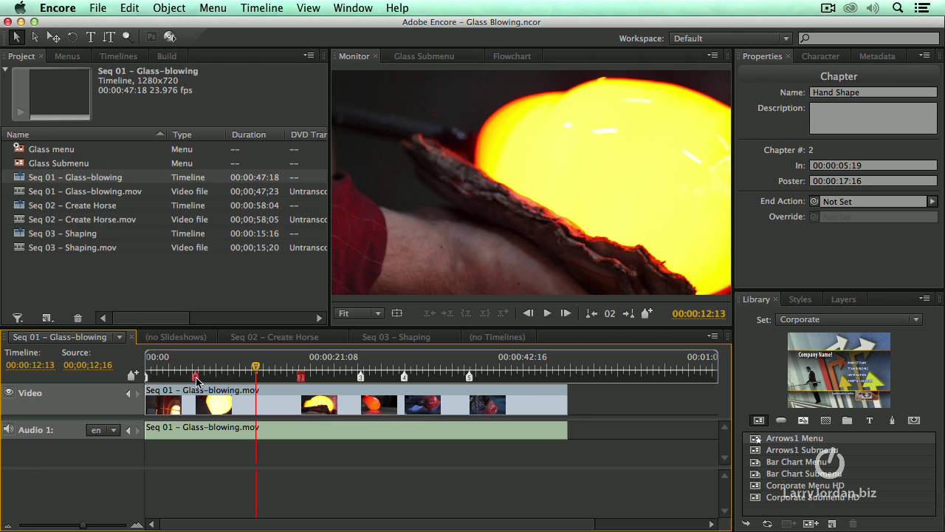
left_click_drag(197, 380, 299, 379)
left_click_drag(300, 378, 298, 378)
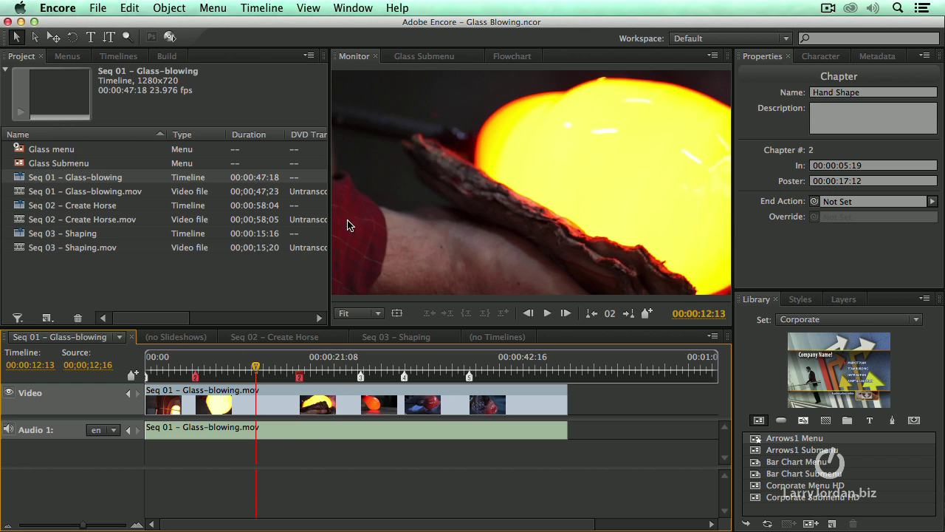
Open Glass Submenu from the Flowchart and drag chapter marker 2 onto its Hand Shape button
left_click(504, 56)
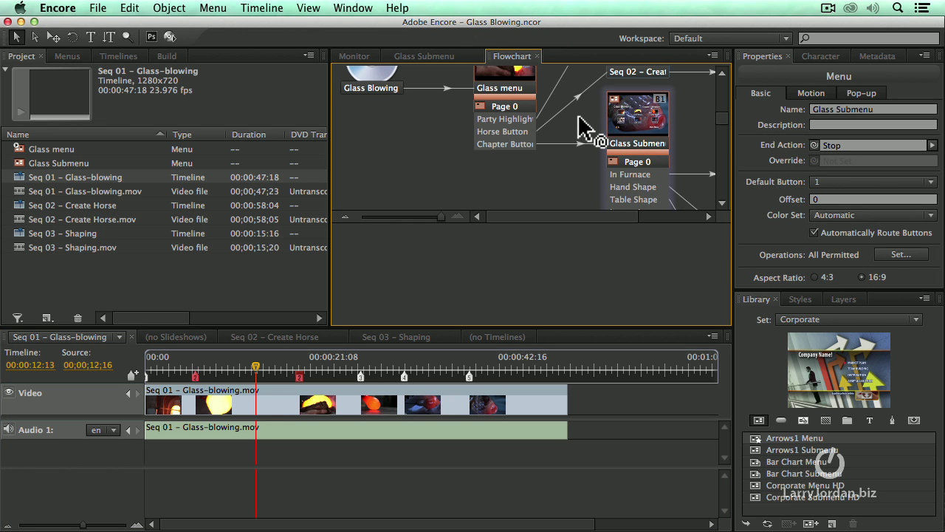
double_click(648, 131)
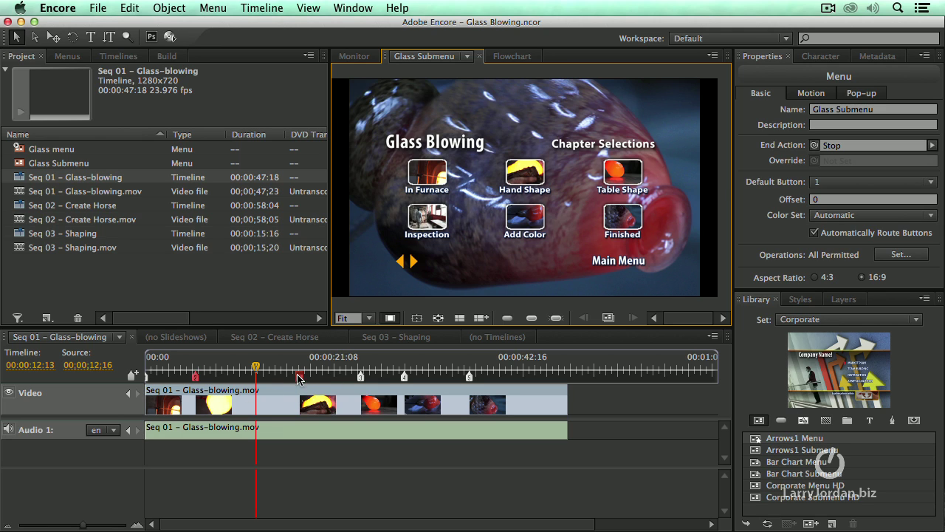
mouse_move(301, 378)
left_mouse_down()
mouse_move(579, 211)
mouse_move(539, 178)
left_mouse_up()
right_click(555, 179)
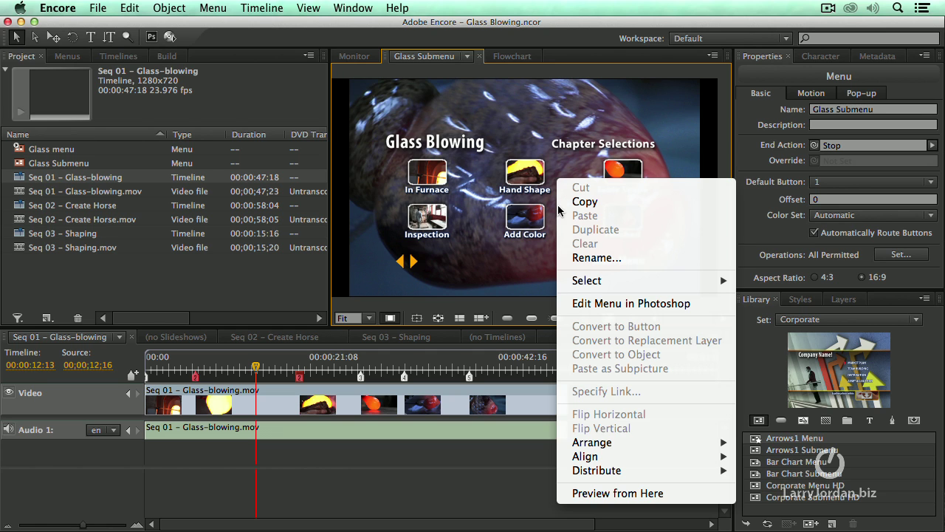
Preview from the Glass Submenu and play chapter 02 via the Hand Shape button
left_click(577, 493)
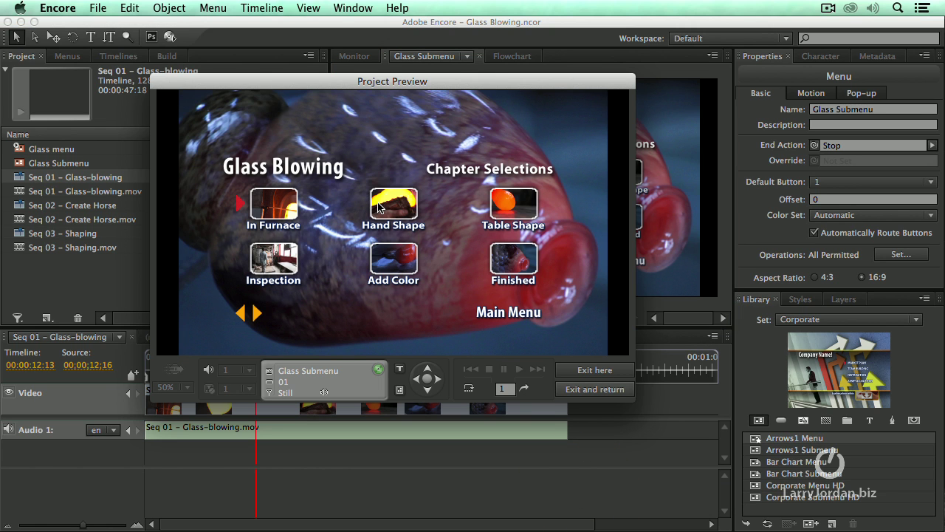
left_click(396, 208)
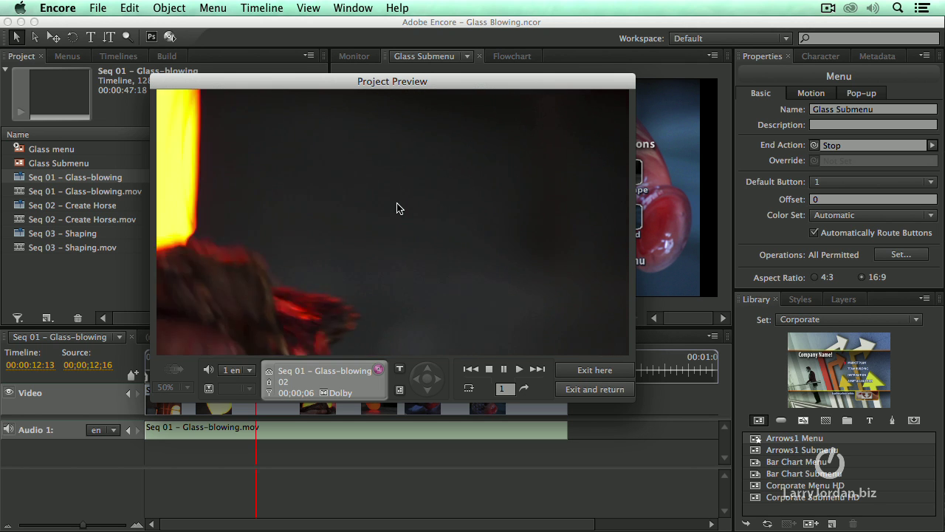